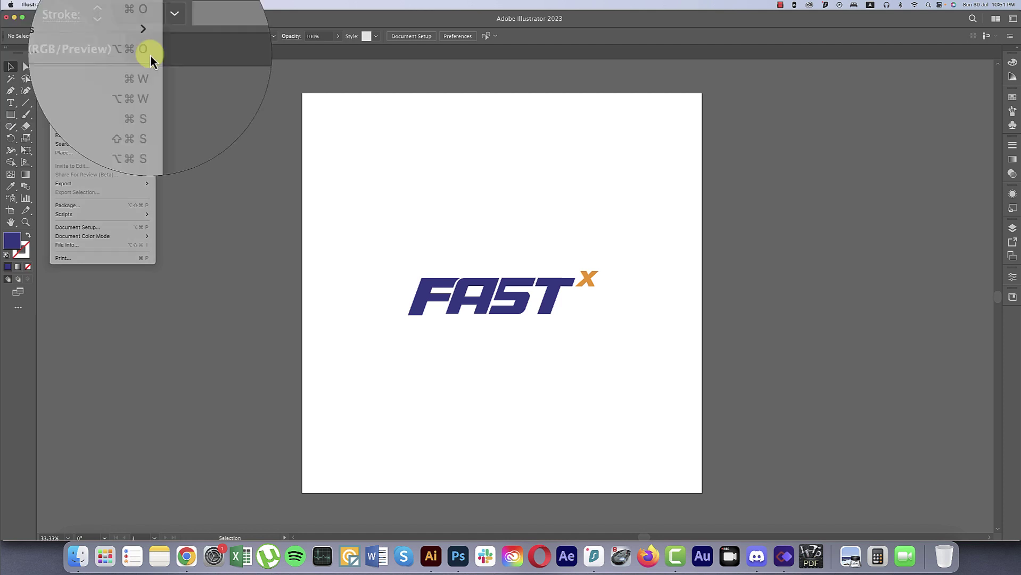
# - Create a new 2000 × 2000 px document from the Print preset
pyautogui.click(65, 17)
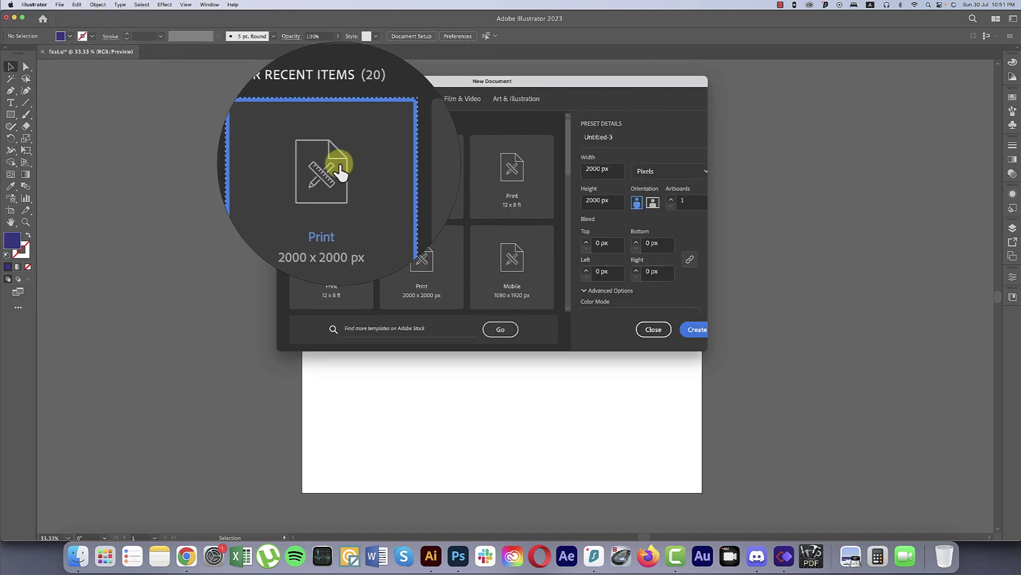
pyautogui.click(599, 170)
pyautogui.click(599, 201)
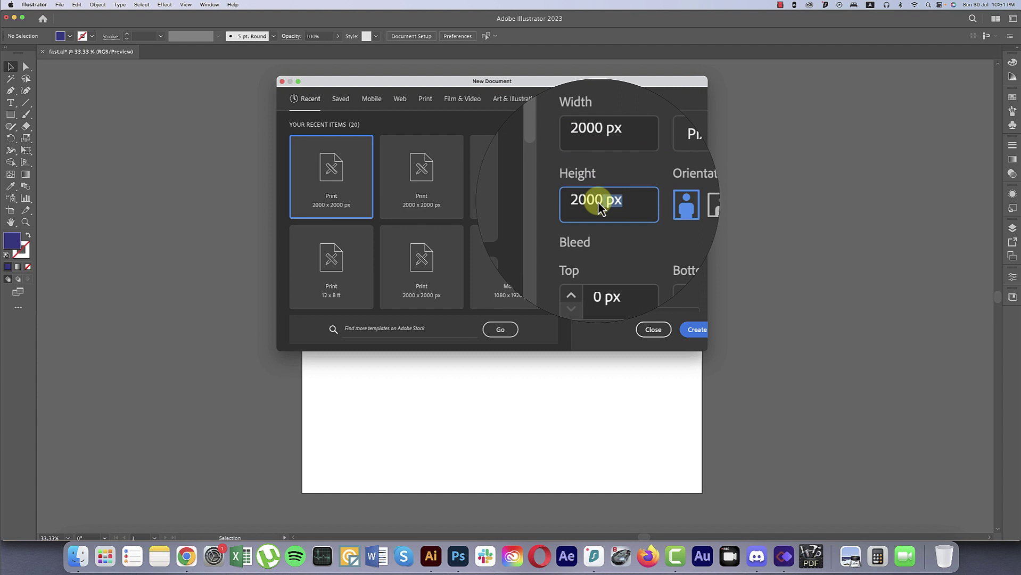
pyautogui.click(692, 333)
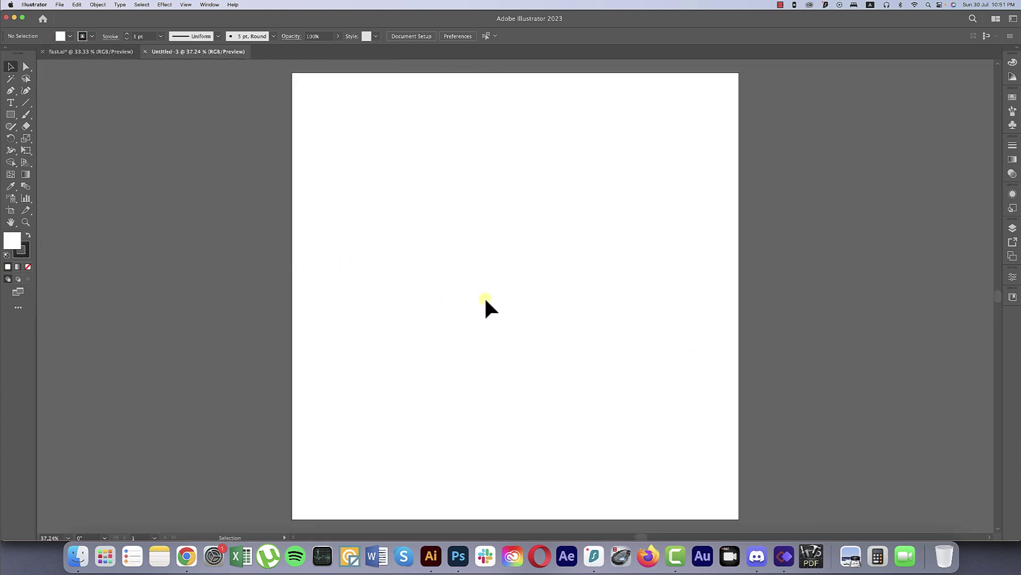
# - Add FAST in 72 pt A4 SPEED Bold, then scale it up to about 374 pt across the artboard
pyautogui.click(10, 102)
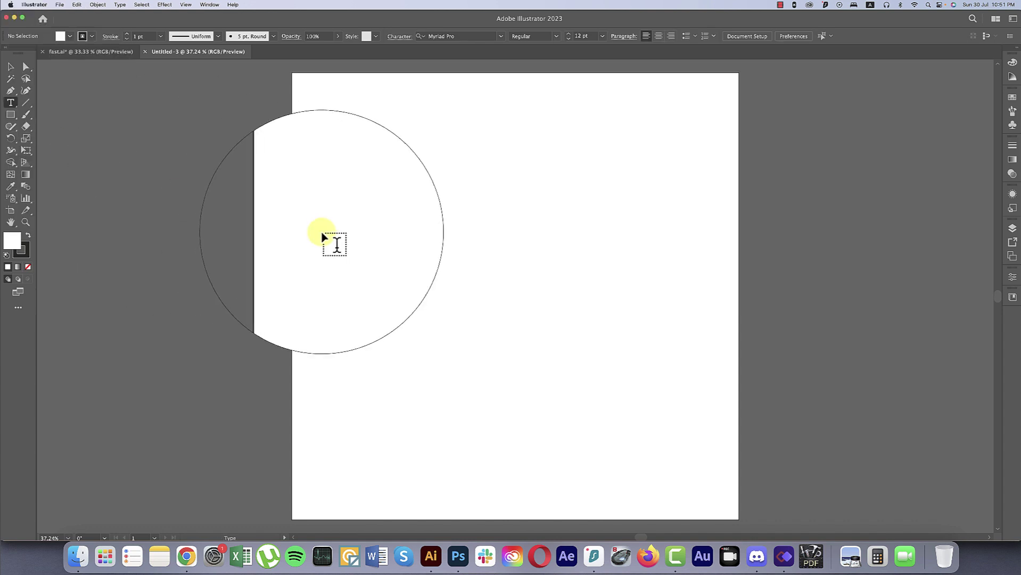
pyautogui.click(372, 241)
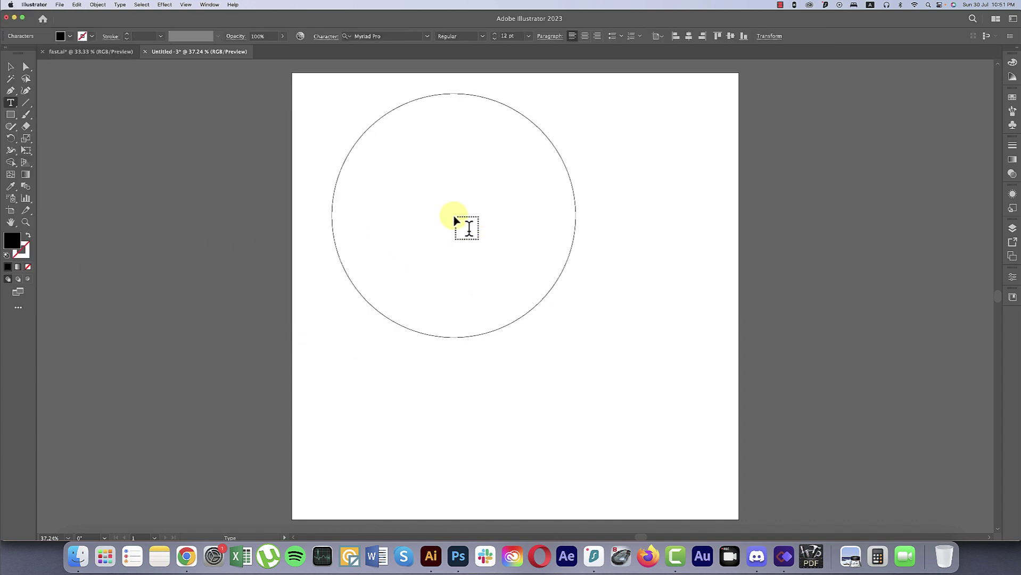
pyautogui.click(529, 39)
pyautogui.click(545, 217)
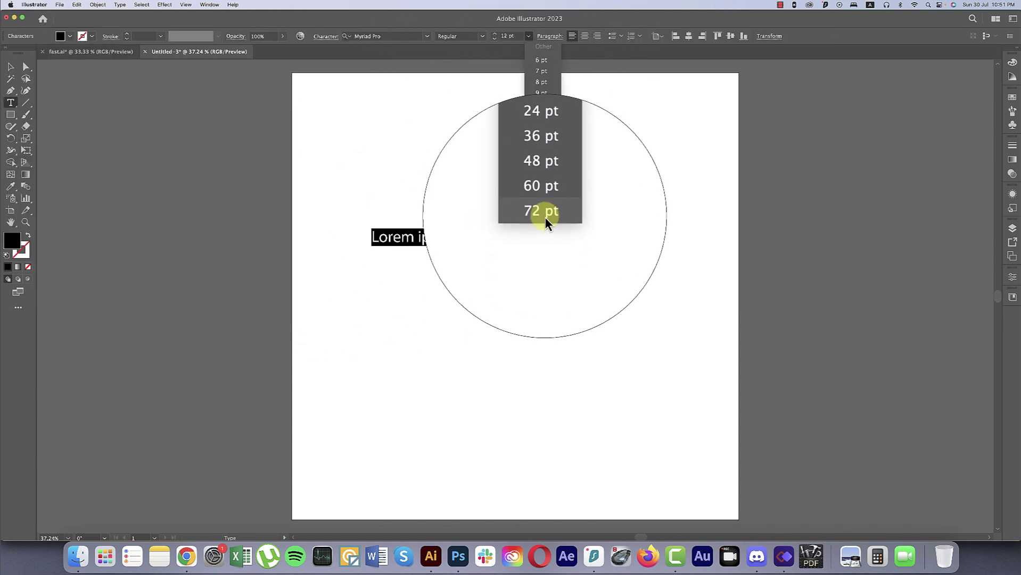
pyautogui.click(427, 37)
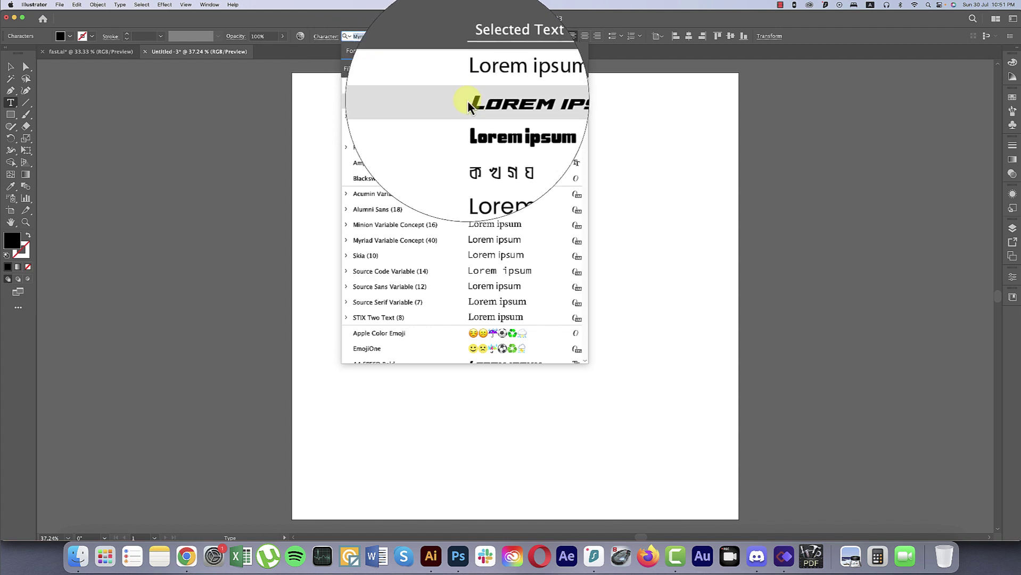
pyautogui.click(468, 102)
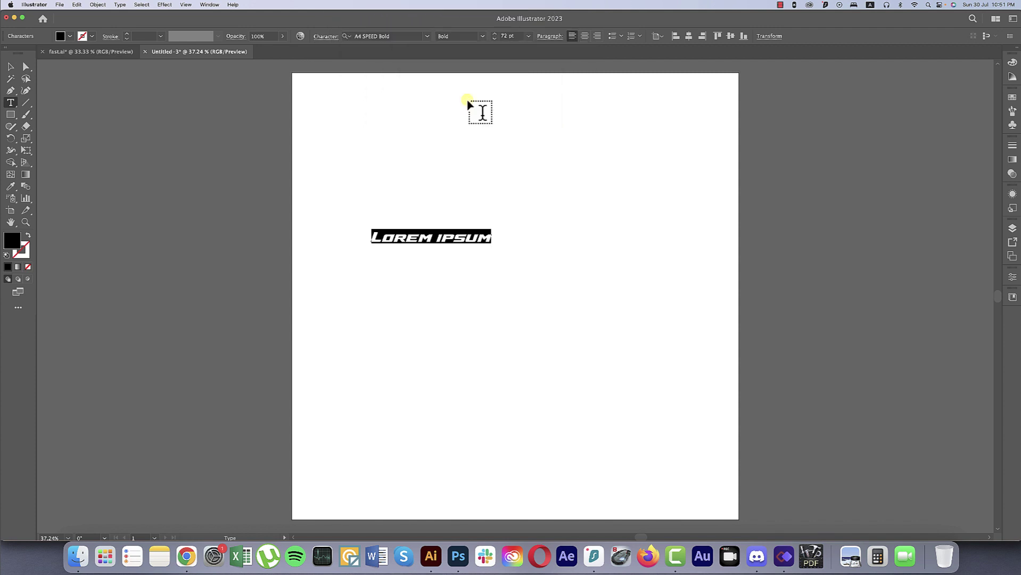
pyautogui.write('FAST')
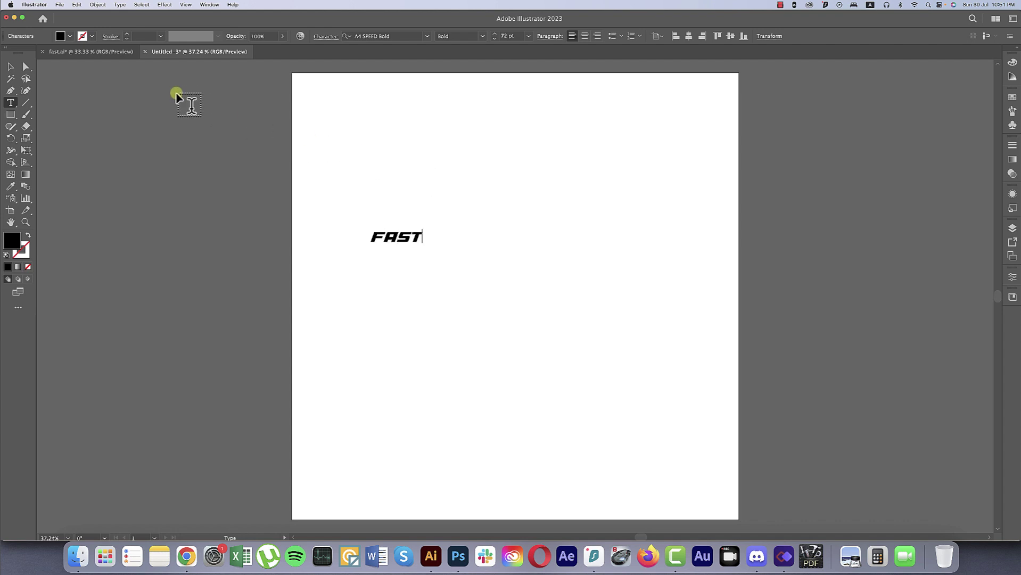
pyautogui.click(10, 66)
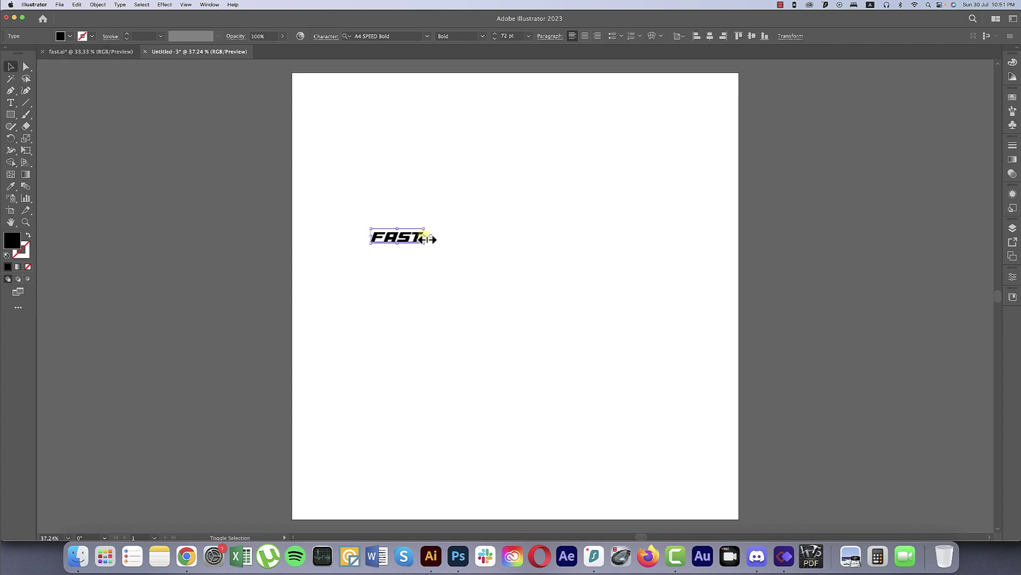
pyautogui.moveTo(423, 237); pyautogui.dragTo(648, 257)
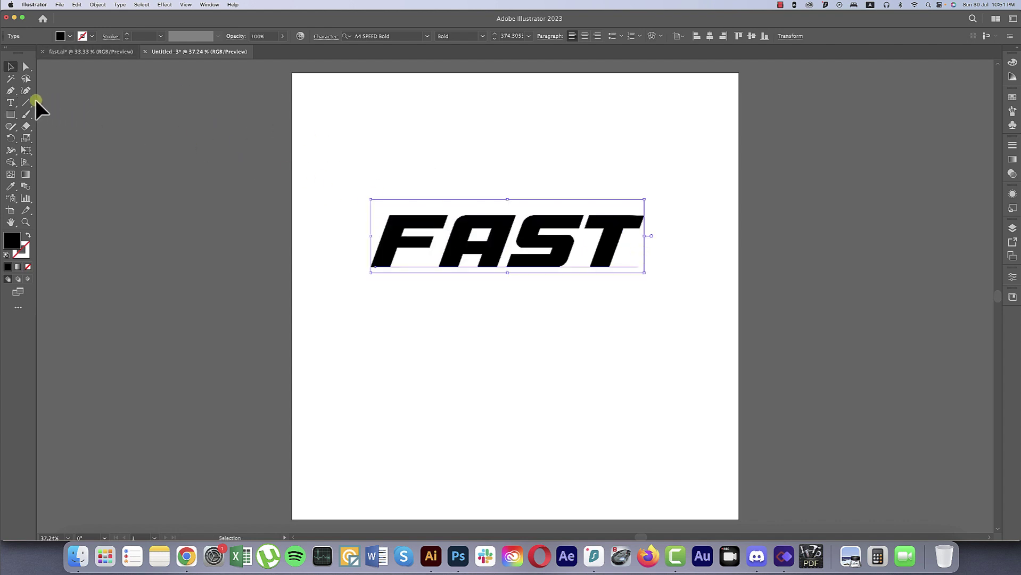
# - Type an x, enlarge it to about 158 pt at FAST's top right, and select both
pyautogui.click(10, 102)
pyautogui.click(406, 132)
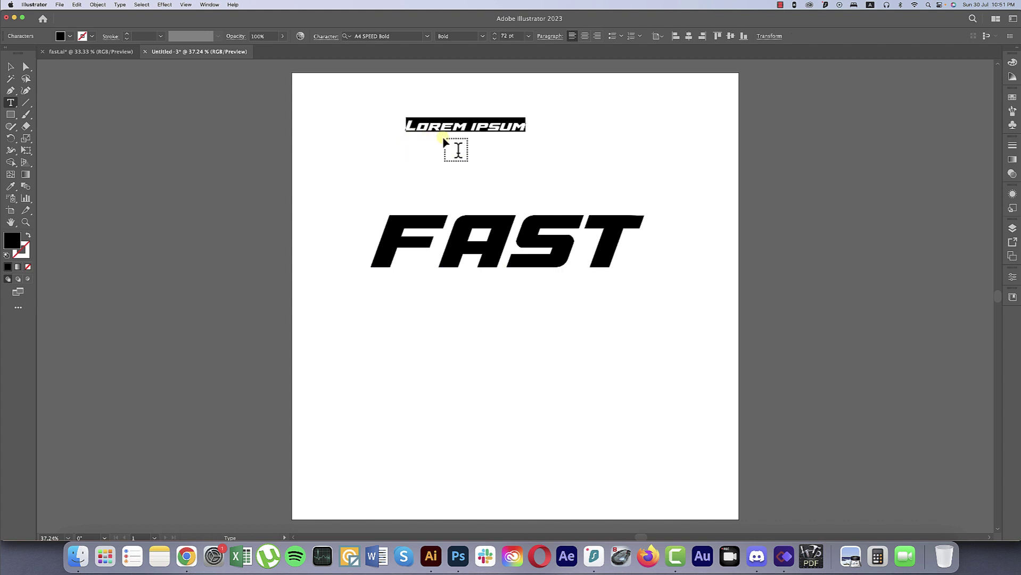
pyautogui.write('x')
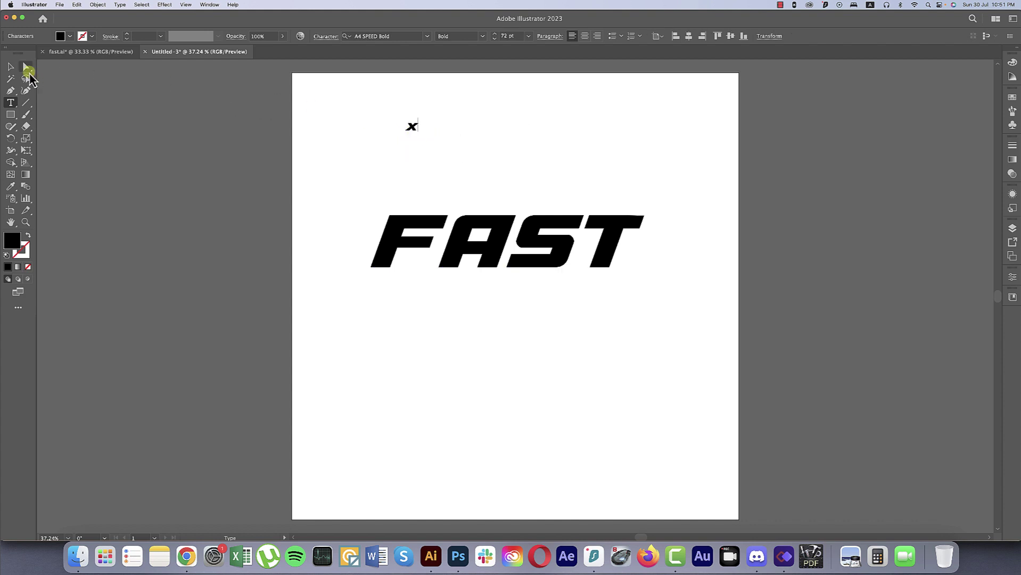
pyautogui.click(10, 66)
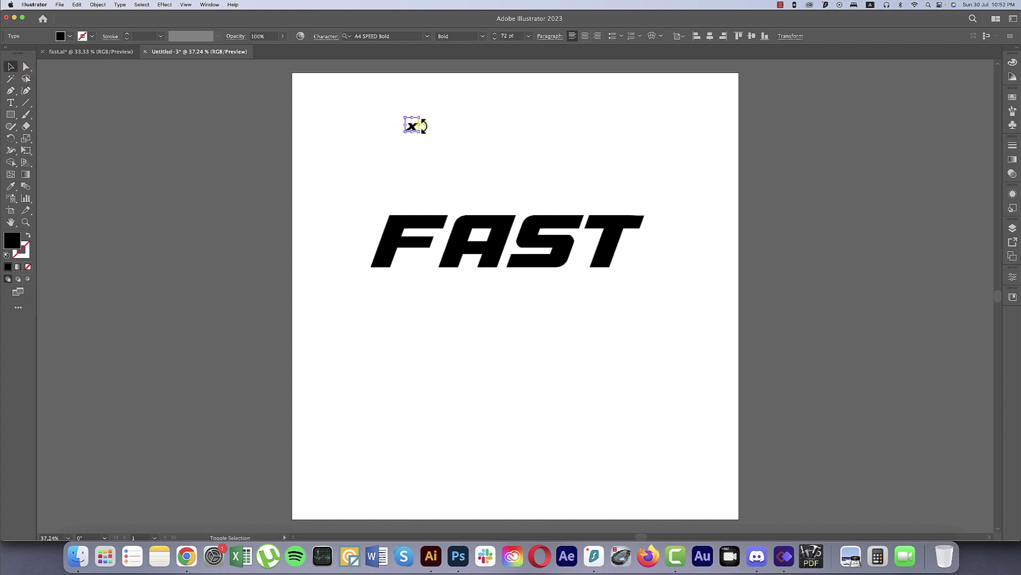
pyautogui.moveTo(454, 134); pyautogui.dragTo(661, 219)
pyautogui.moveTo(481, 154); pyautogui.dragTo(690, 313)
pyautogui.click(615, 235)
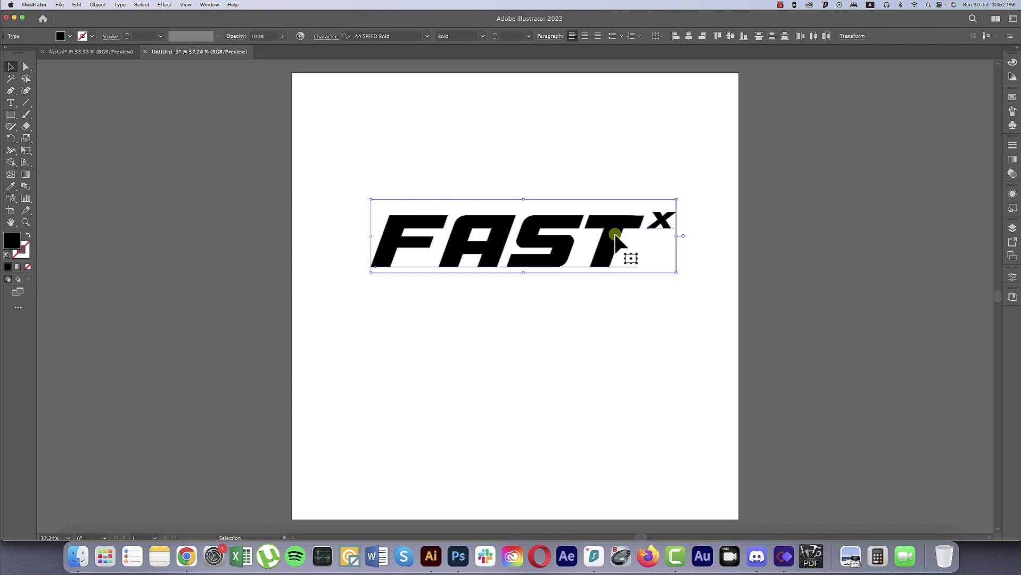
# - Convert FAST and the x to outlines, then select the FAST letters
pyautogui.rightClick(615, 235)
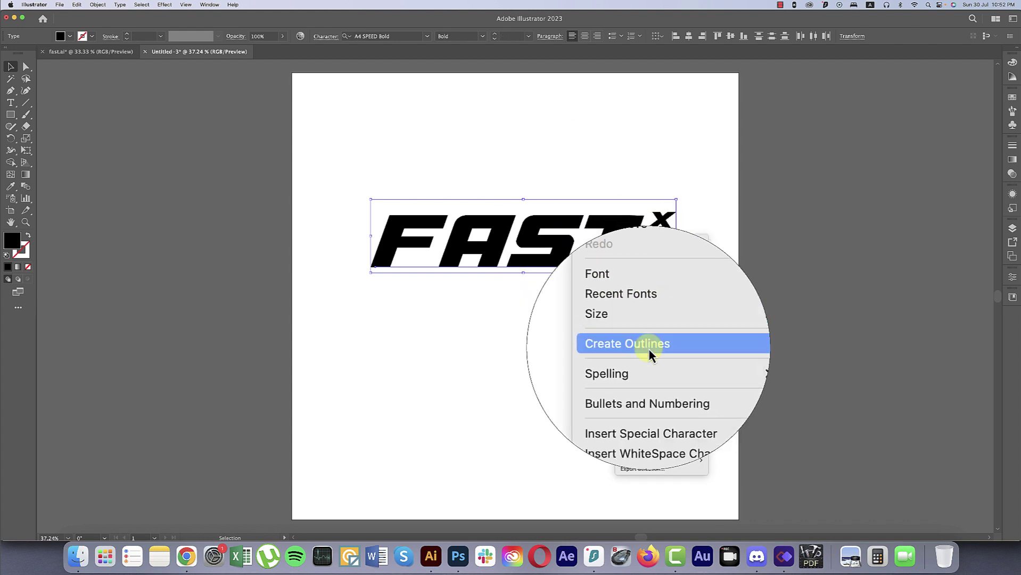
pyautogui.click(649, 347)
pyautogui.click(648, 347)
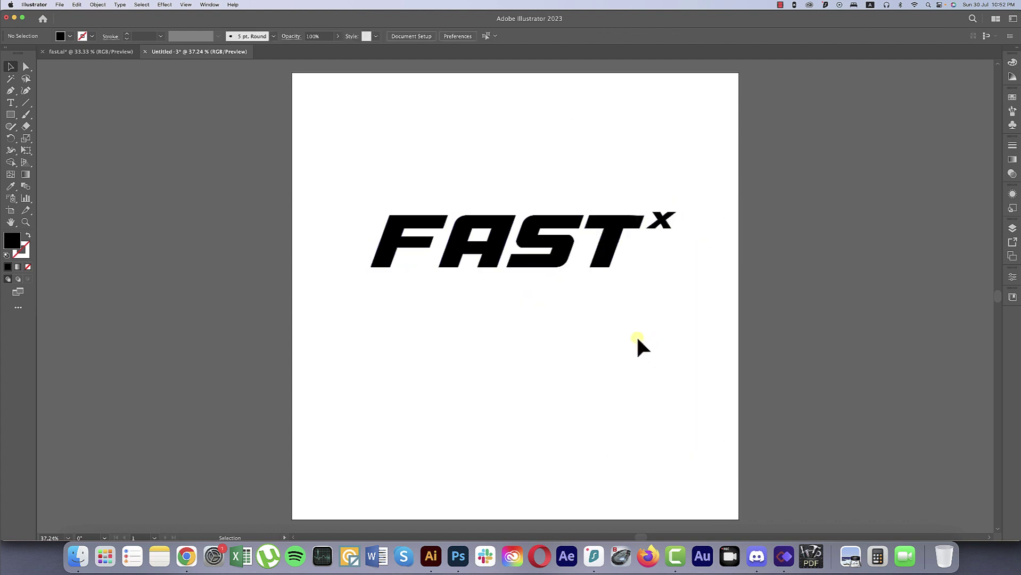
pyautogui.click(433, 229)
pyautogui.scroll(2, 430, 228)
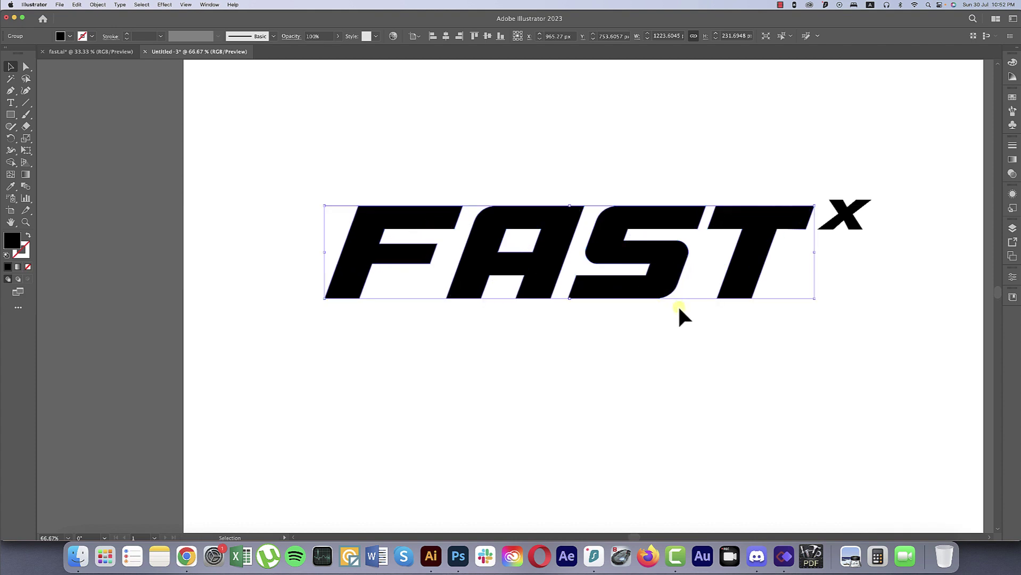
# - Inside the FAST group, slide F, S and T together so the letters overlap tightly
pyautogui.doubleClick(430, 224)
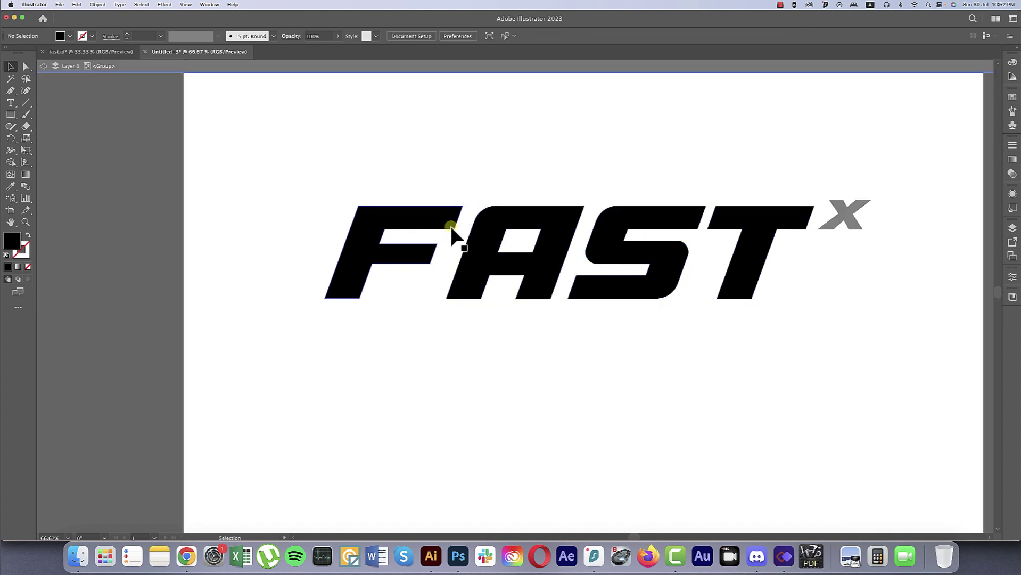
pyautogui.click(434, 224)
pyautogui.keyDown('shift'); pyautogui.click(438, 223); pyautogui.keyUp('shift')
pyautogui.moveTo(451, 223); pyautogui.dragTo(468, 225)
pyautogui.click(615, 243)
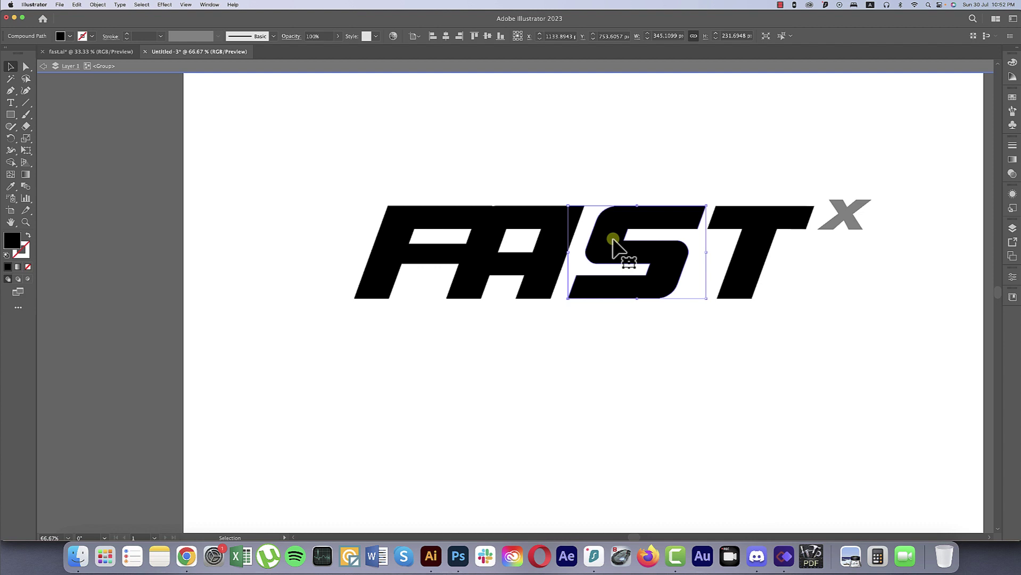
pyautogui.keyDown('shift'); pyautogui.click(605, 239); pyautogui.keyUp('shift')
pyautogui.moveTo(602, 237); pyautogui.dragTo(578, 233)
pyautogui.moveTo(744, 221); pyautogui.dragTo(695, 222)
pyautogui.click(731, 310)
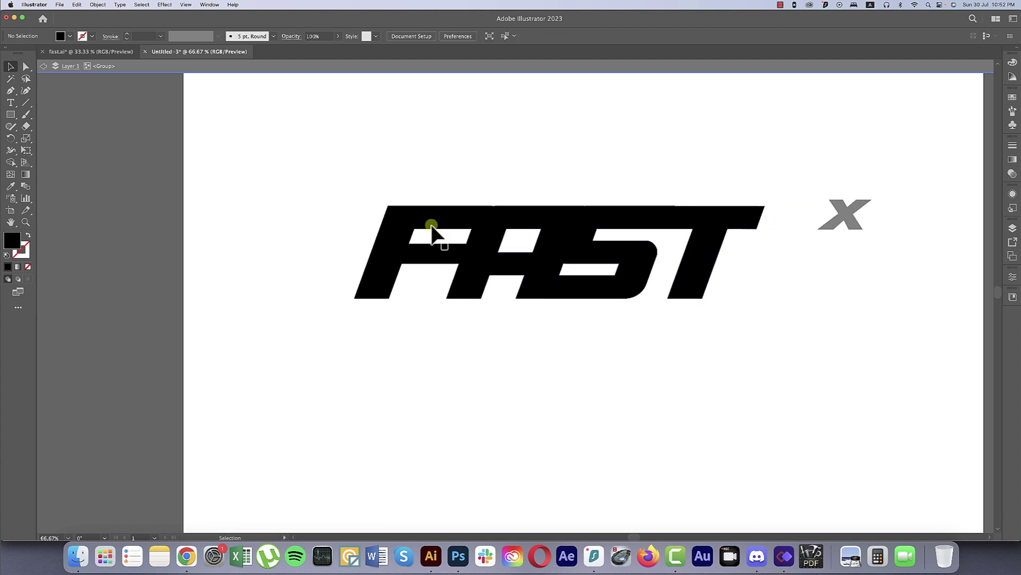
pyautogui.click(477, 251)
# - Give the FAST letters a yellow outline stroke 17 pt thick
pyautogui.doubleClick(794, 373)
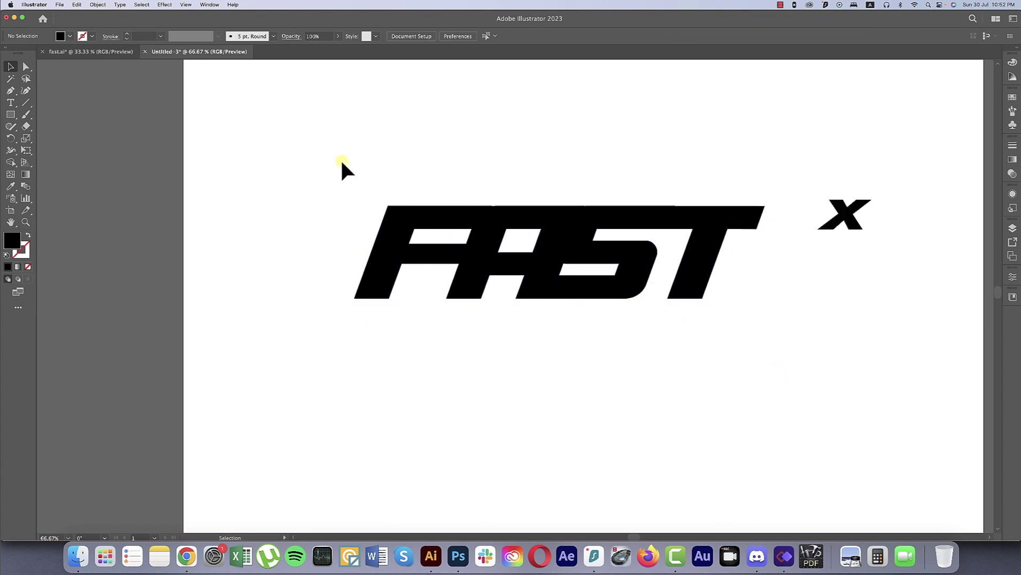
pyautogui.moveTo(343, 163); pyautogui.dragTo(764, 357)
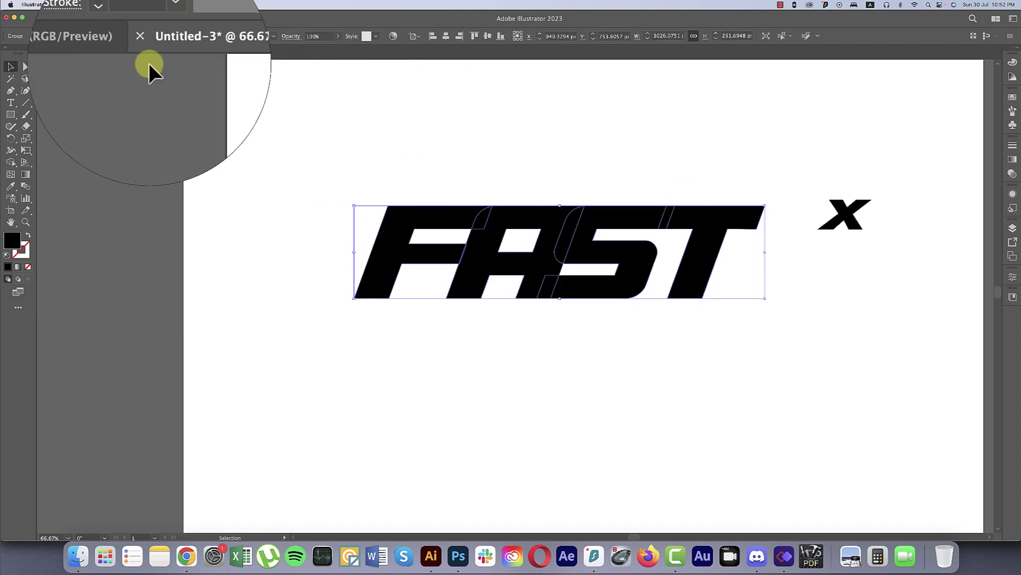
pyautogui.click(91, 36)
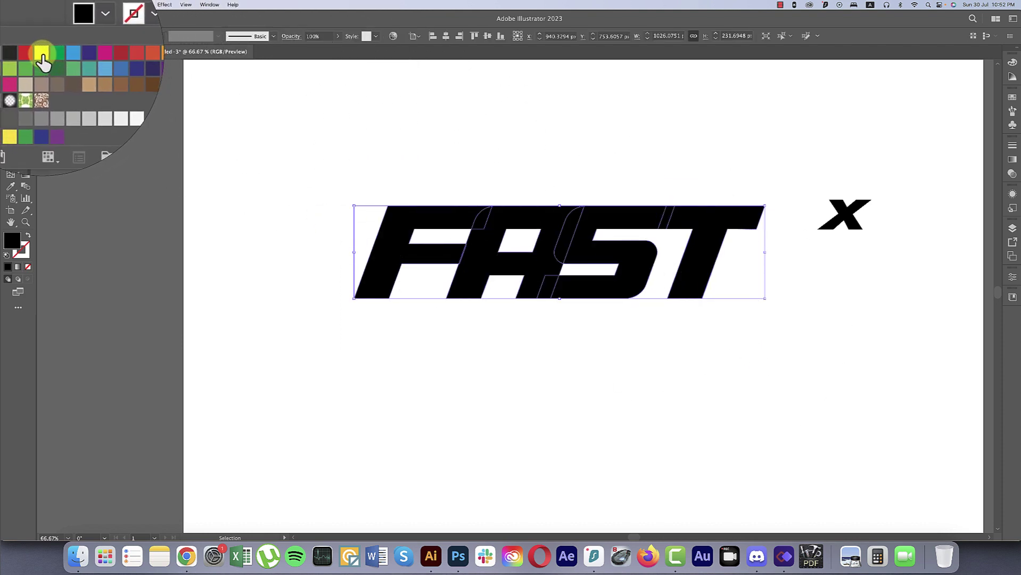
pyautogui.click(42, 53)
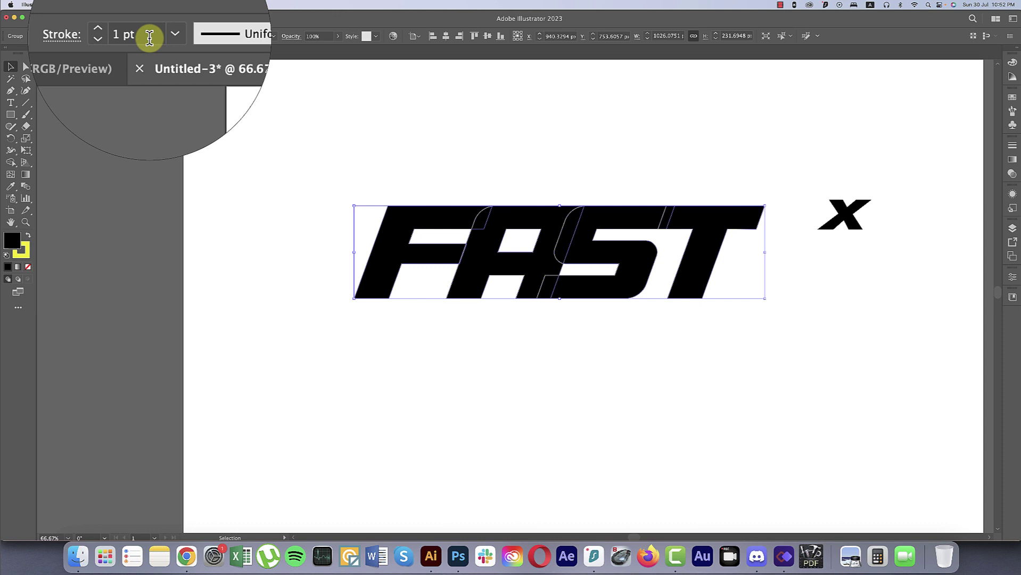
pyautogui.click(149, 38)
pyautogui.write('16')
pyautogui.press('Return')
pyautogui.press('Down')
pyautogui.press('Down')
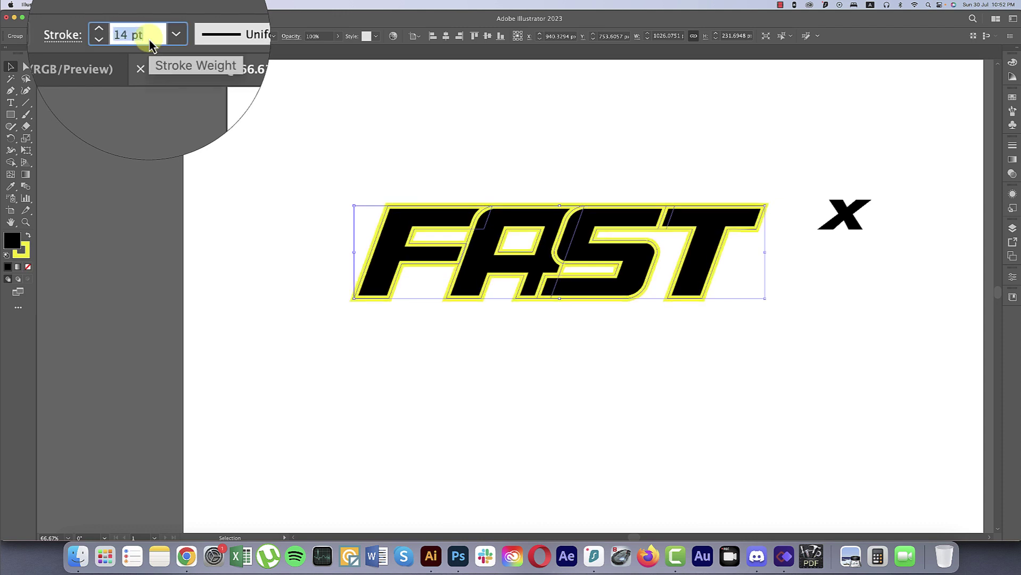
pyautogui.press('Up')
pyautogui.press('Up')
pyautogui.press('Up')
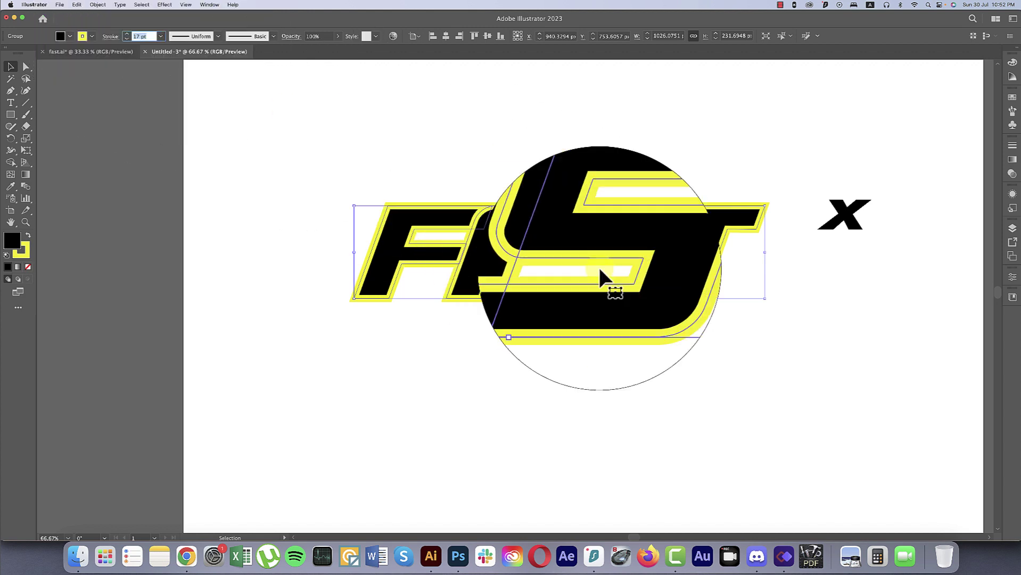
# - Nudge the S and T slightly right inside the FAST group
pyautogui.doubleClick(640, 266)
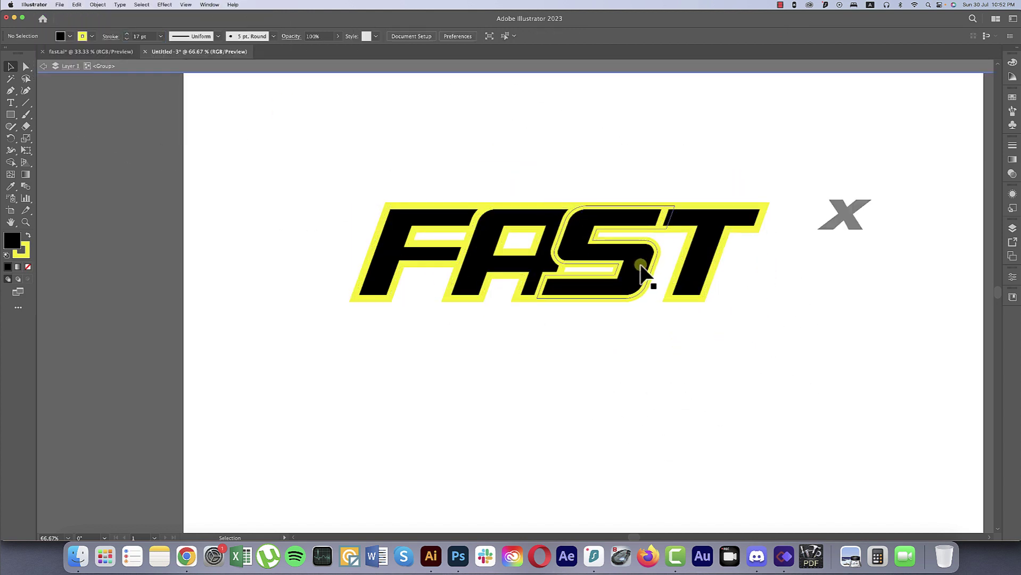
pyautogui.moveTo(642, 266); pyautogui.dragTo(661, 264)
pyautogui.moveTo(719, 218); pyautogui.dragTo(723, 219)
pyautogui.doubleClick(345, 191)
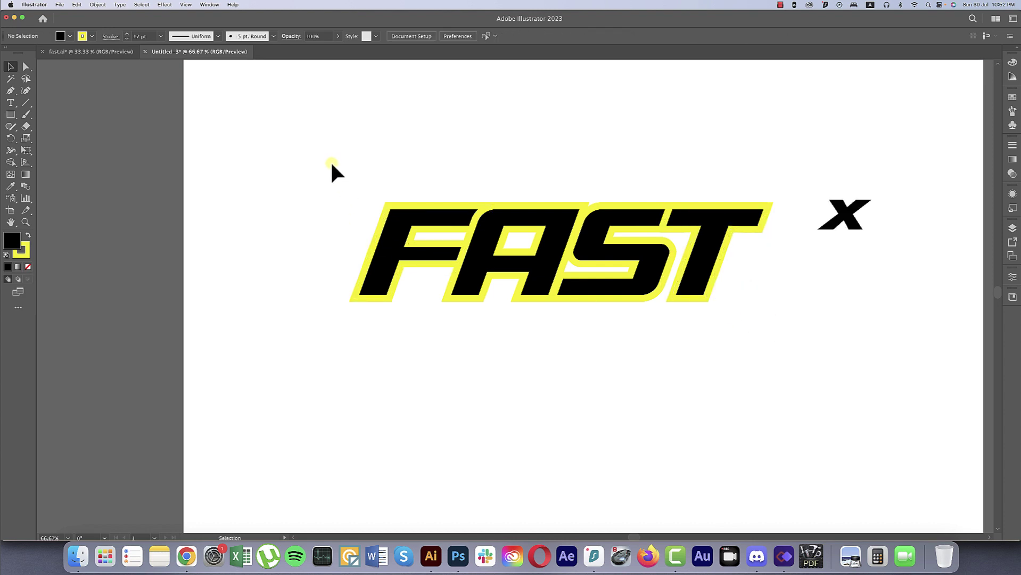
# - Expand FAST's fill and stroke into shapes with Object > Expand
pyautogui.moveTo(331, 165); pyautogui.dragTo(764, 390)
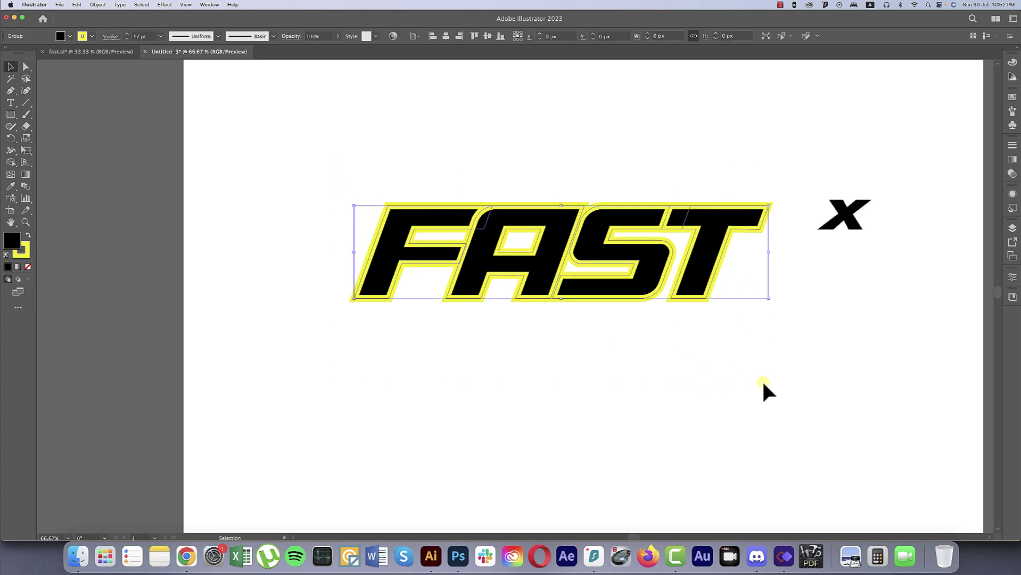
pyautogui.click(97, 4)
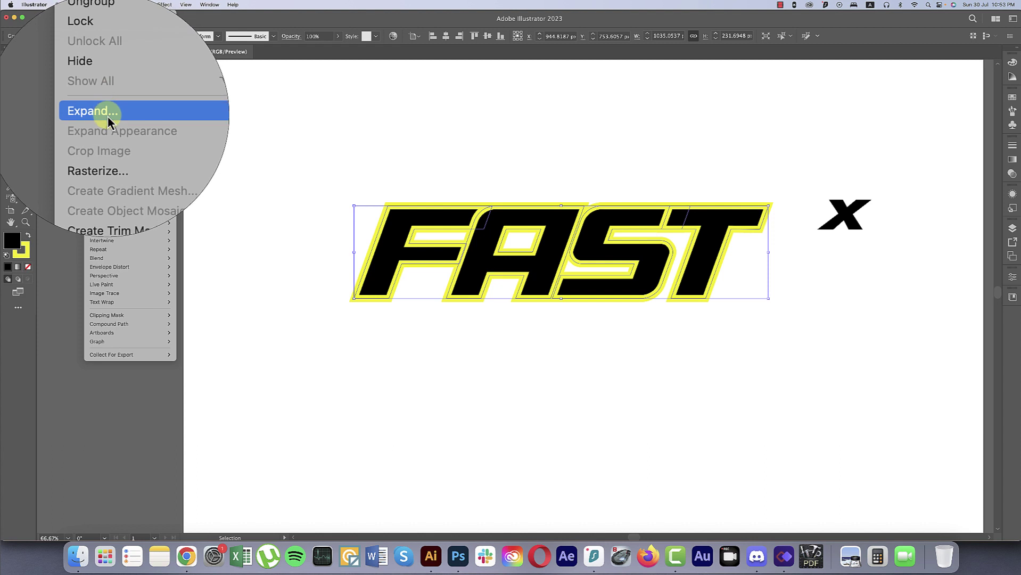
pyautogui.click(108, 121)
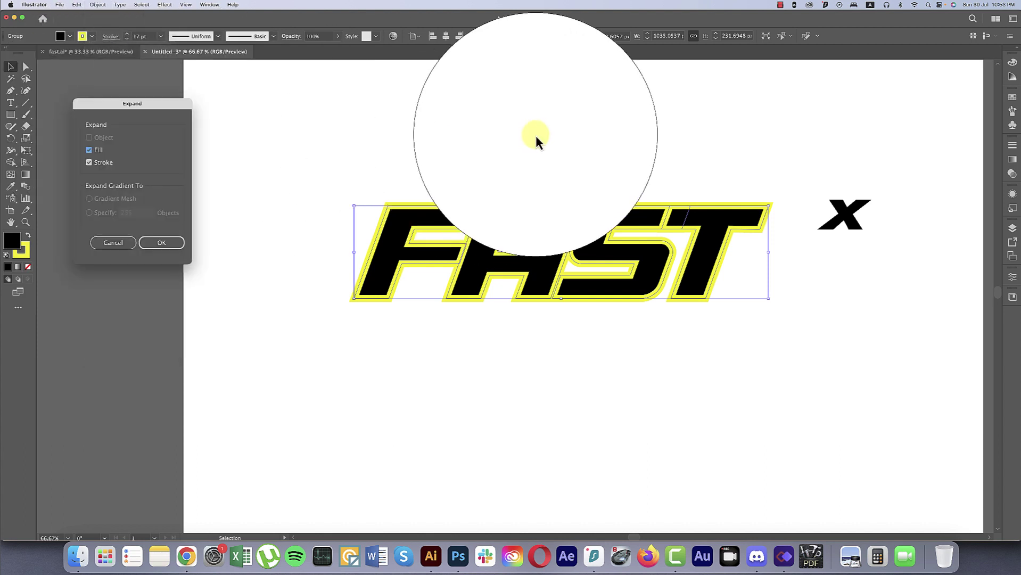
pyautogui.click(168, 246)
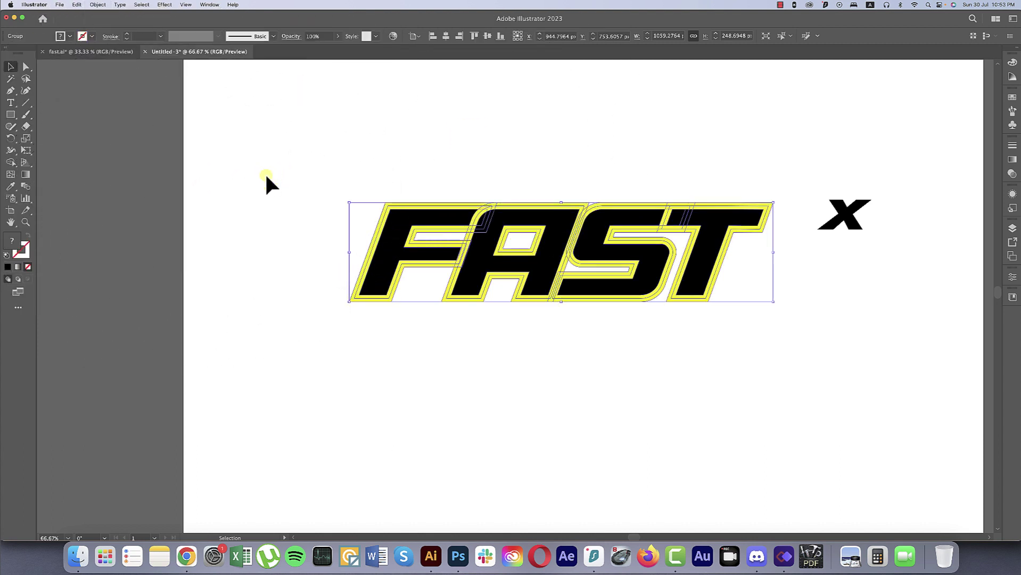
# - Delete the yellow outer bands of F and A using the Shape Builder, zoomed in
pyautogui.moveTo(10, 162); pyautogui.dragTo(51, 161)
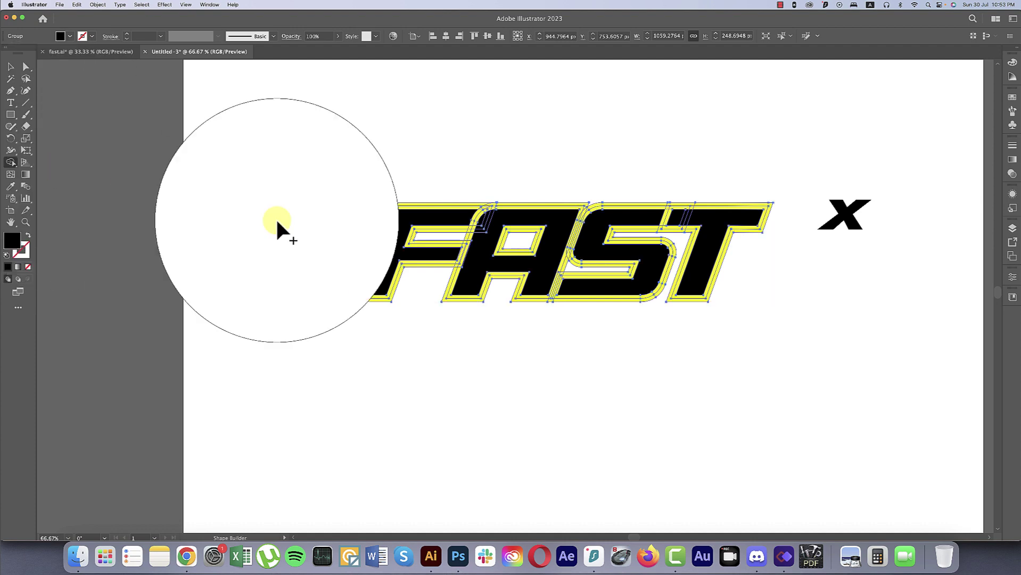
pyautogui.press('super+equal')
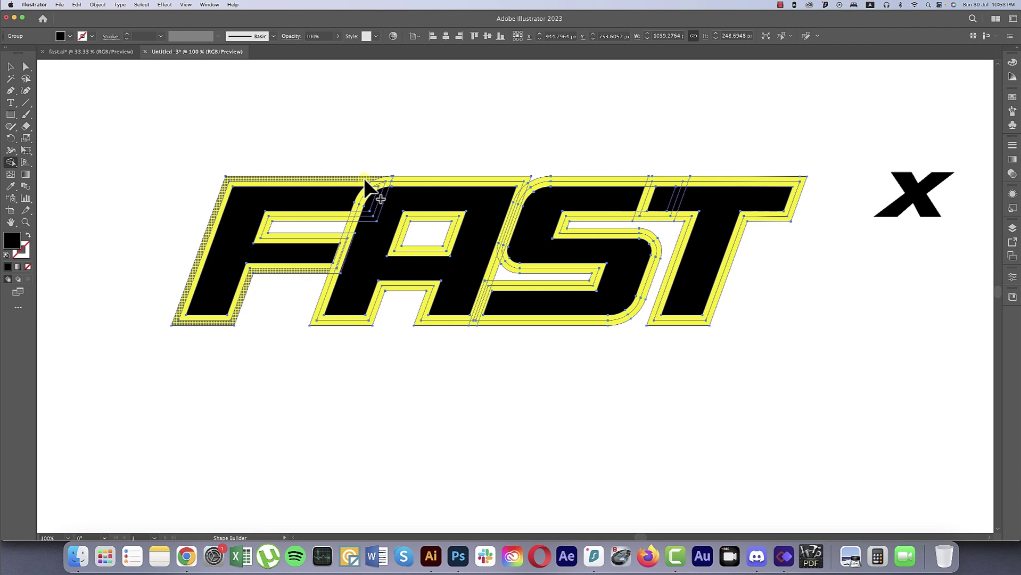
pyautogui.press('super+equal')
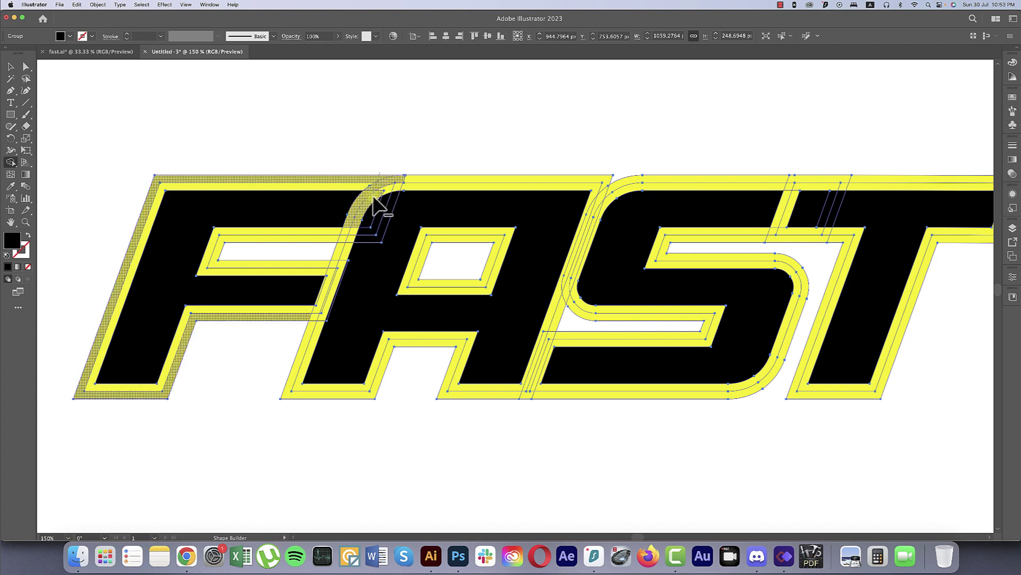
pyautogui.moveTo(399, 176); pyautogui.dragTo(335, 292)
pyautogui.press('super+equal')
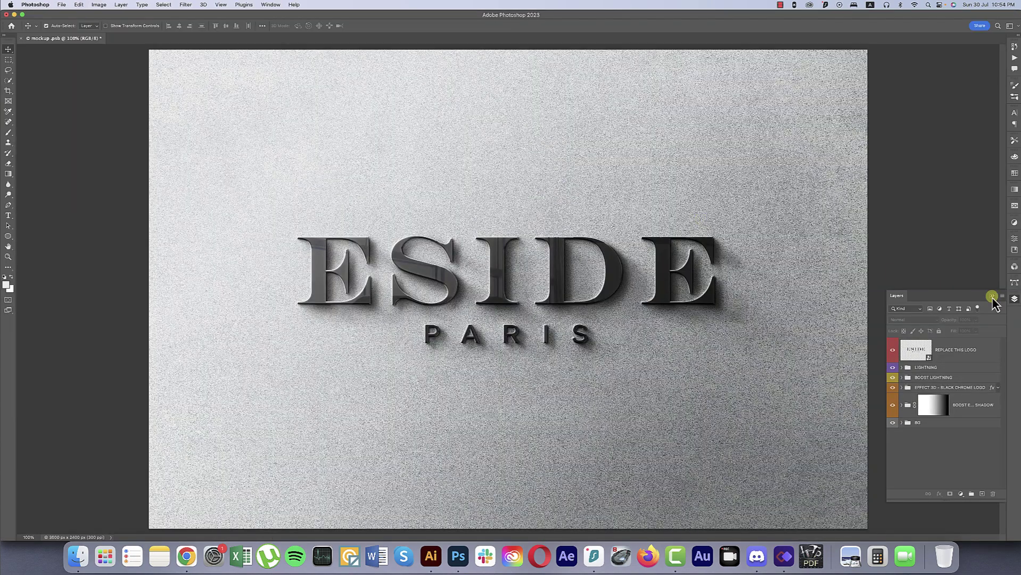
# - Open the REPLACE THIS LOGO smart object contents and hide the ESIDE logo layer
pyautogui.click(992, 297)
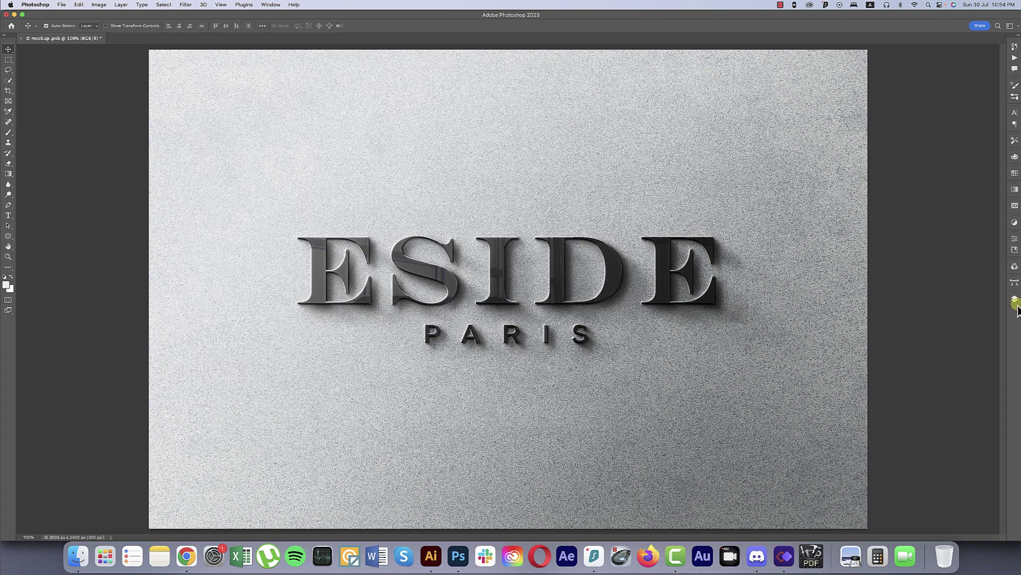
pyautogui.click(1015, 302)
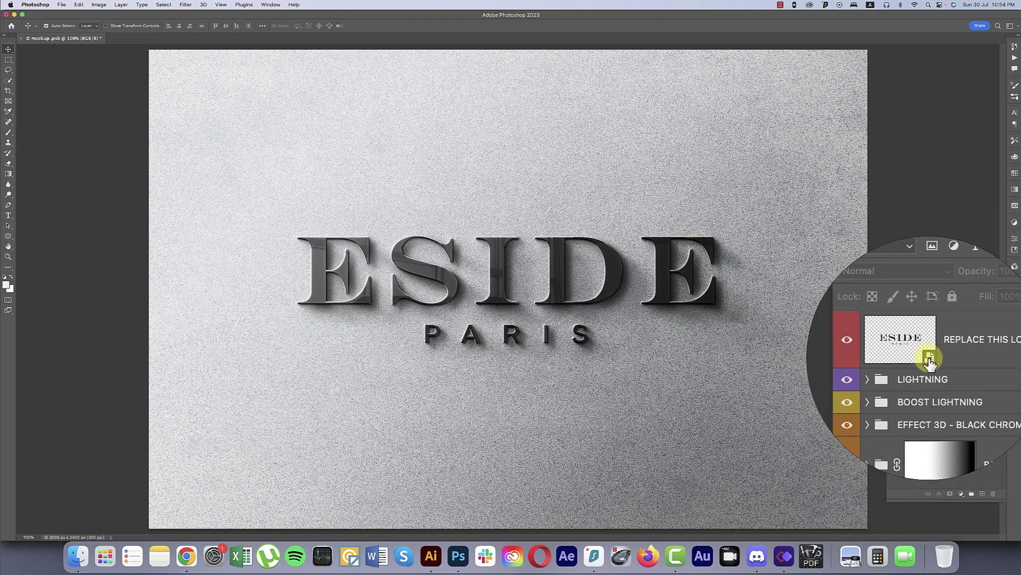
pyautogui.doubleClick(930, 360)
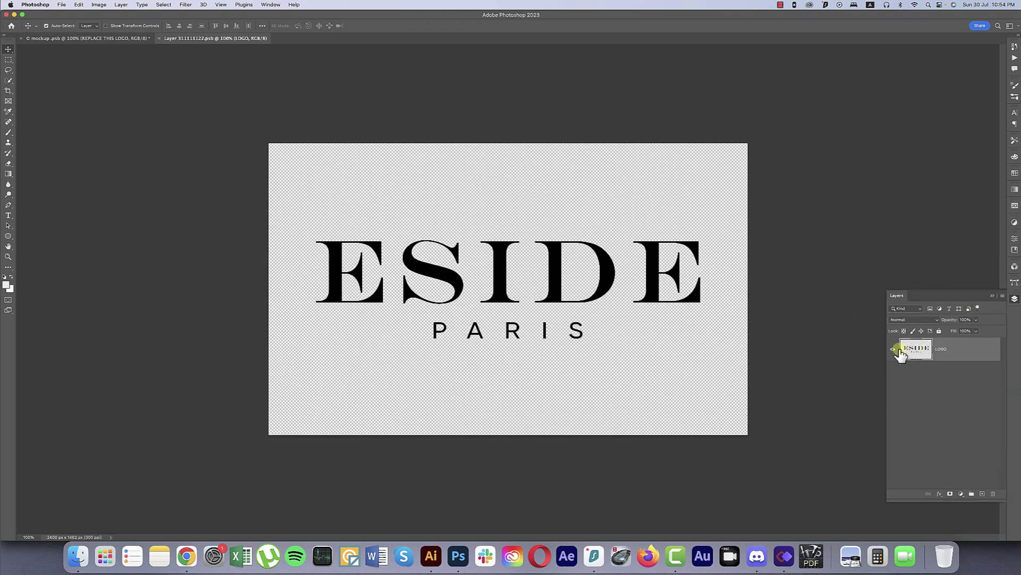
pyautogui.click(894, 350)
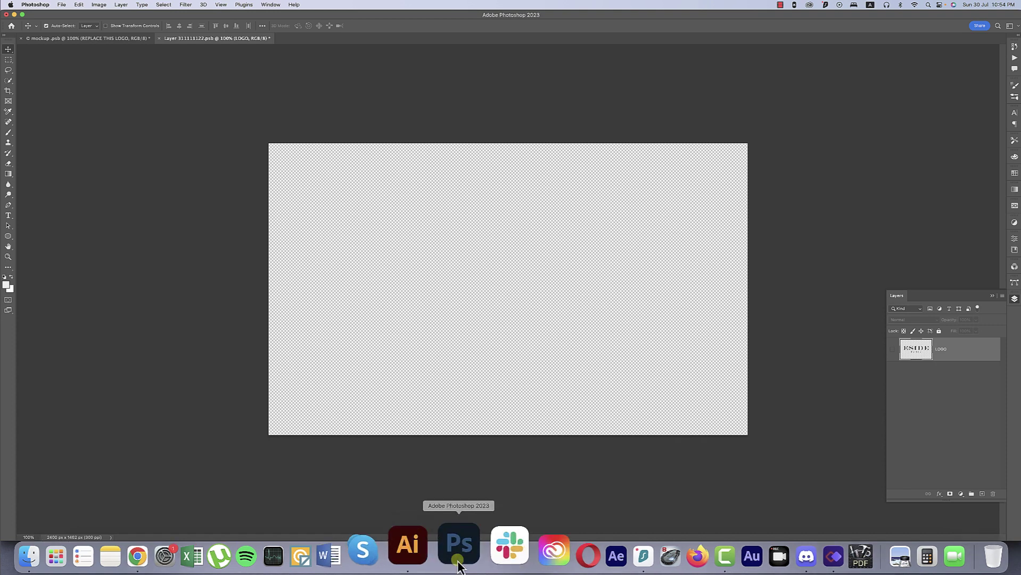
# - Copy the whole FASTx logo in Illustrator and paste it into Photoshop
pyautogui.click(432, 548)
pyautogui.moveTo(437, 218); pyautogui.dragTo(803, 400)
pyautogui.click(799, 372)
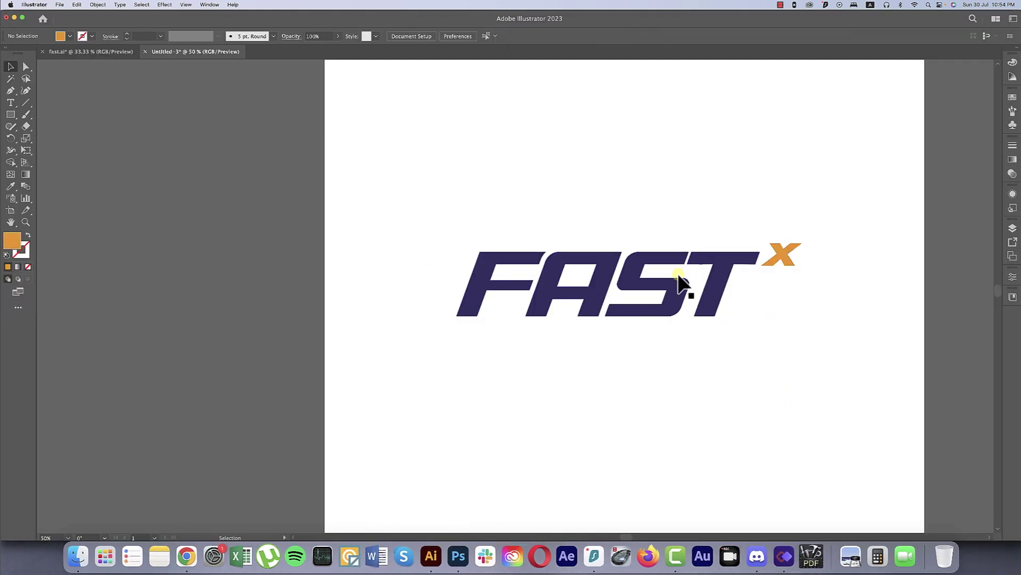
pyautogui.moveTo(488, 218); pyautogui.dragTo(833, 359)
pyautogui.press('super+c')
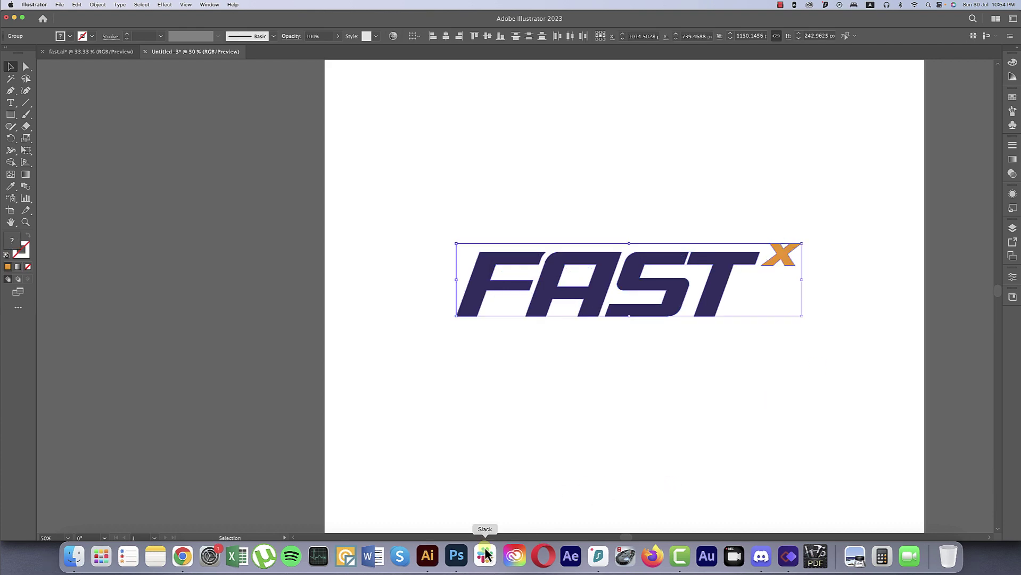
pyautogui.click(461, 558)
pyautogui.press('super+v')
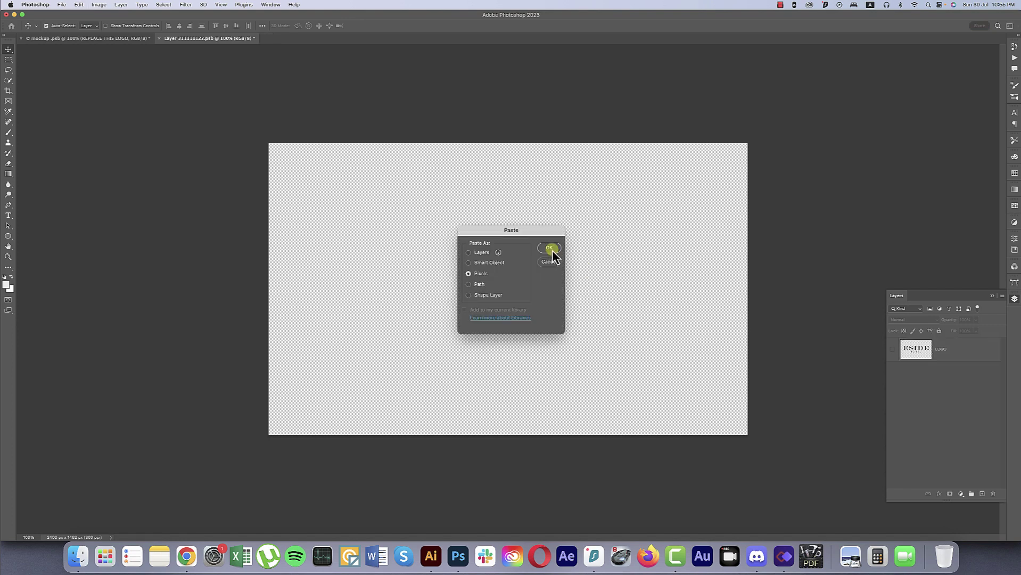
# - Paste the logo as pixels, shrink it to about 39%, then close and save the contents
pyautogui.click(552, 248)
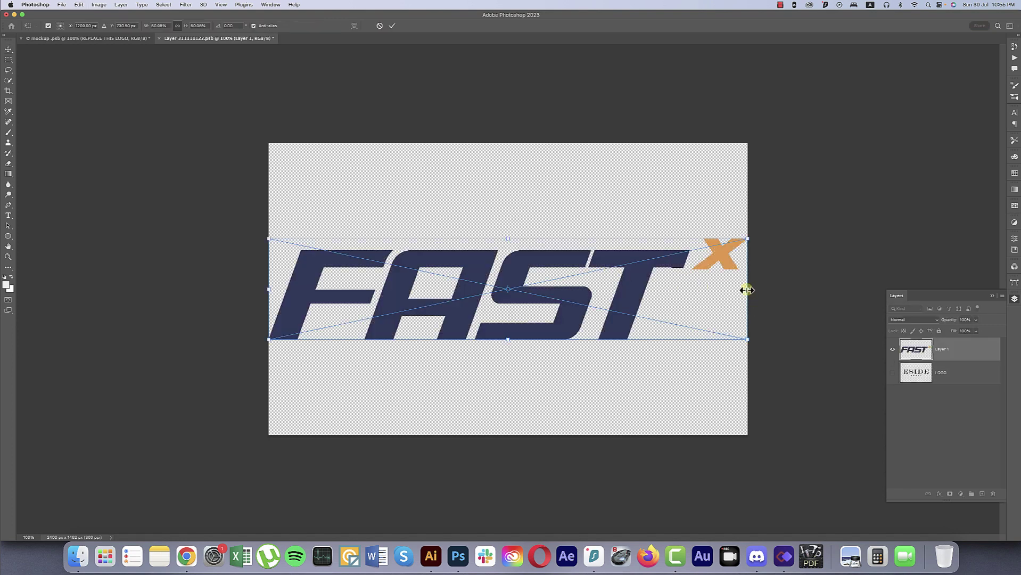
pyautogui.moveTo(747, 289); pyautogui.dragTo(697, 288)
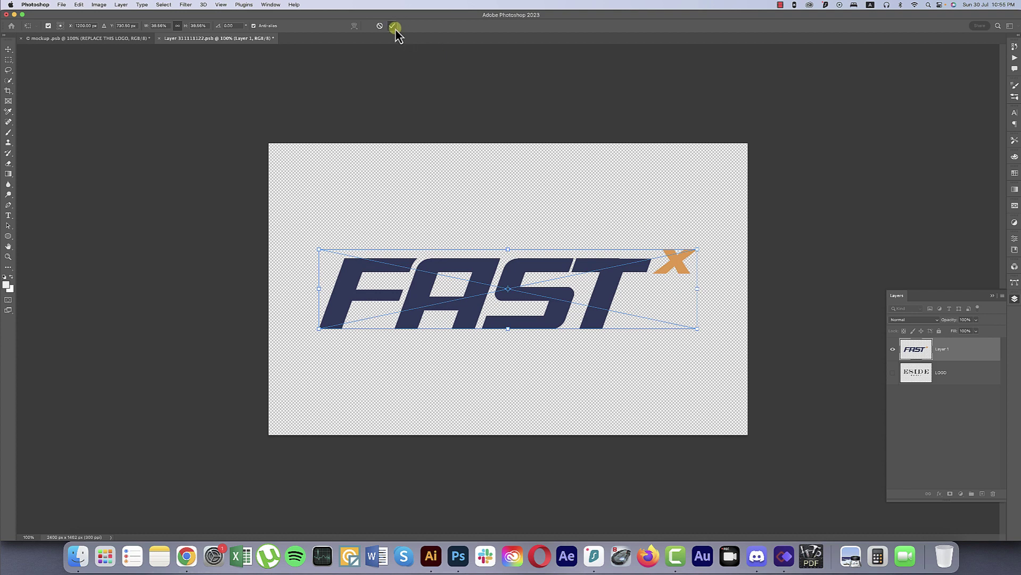
pyautogui.click(394, 26)
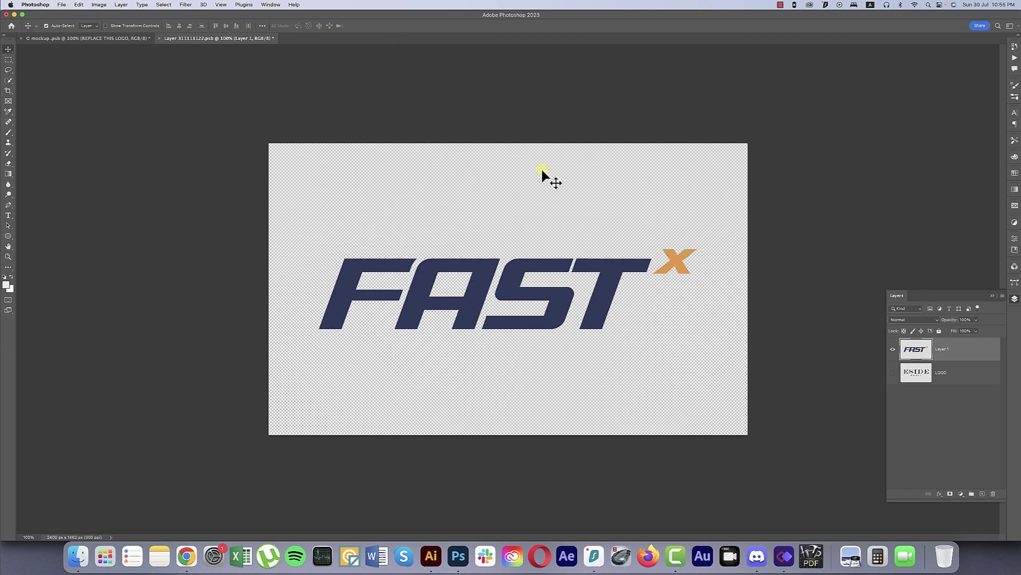
pyautogui.click(159, 38)
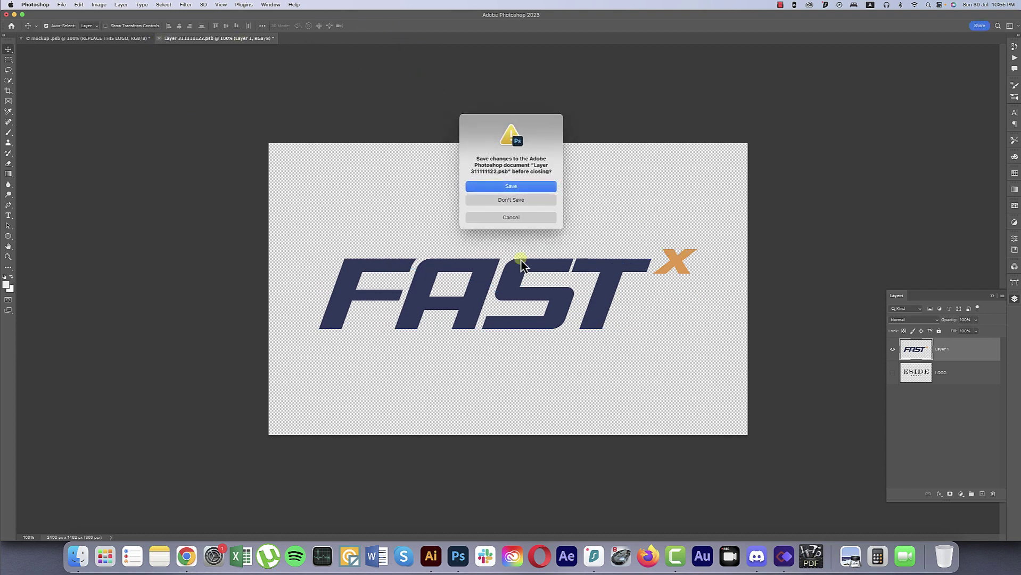
pyautogui.click(511, 186)
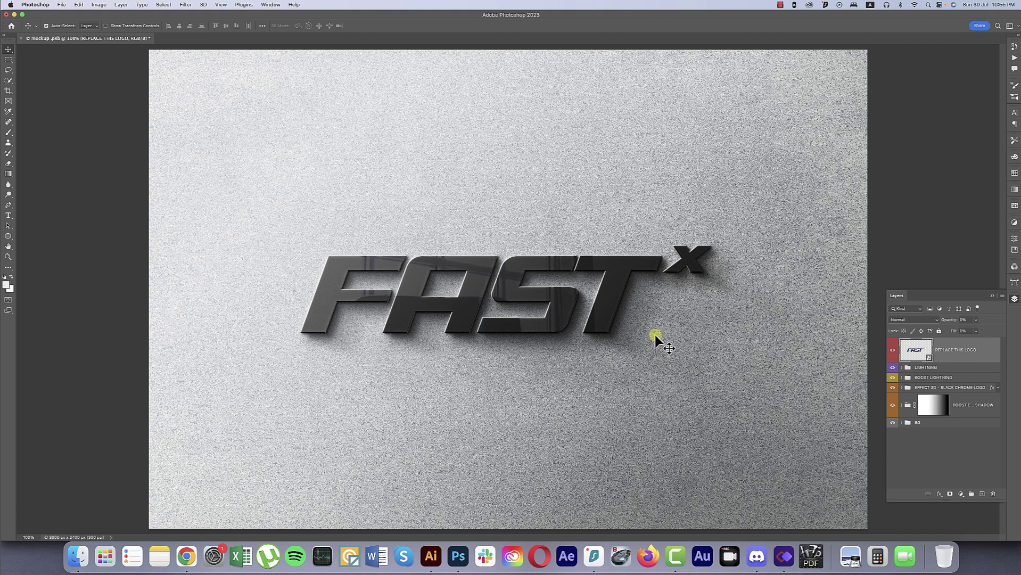
# - Save a JPEG copy named mockup copy.jpg with quality 5 (Medium)
pyautogui.click(62, 4)
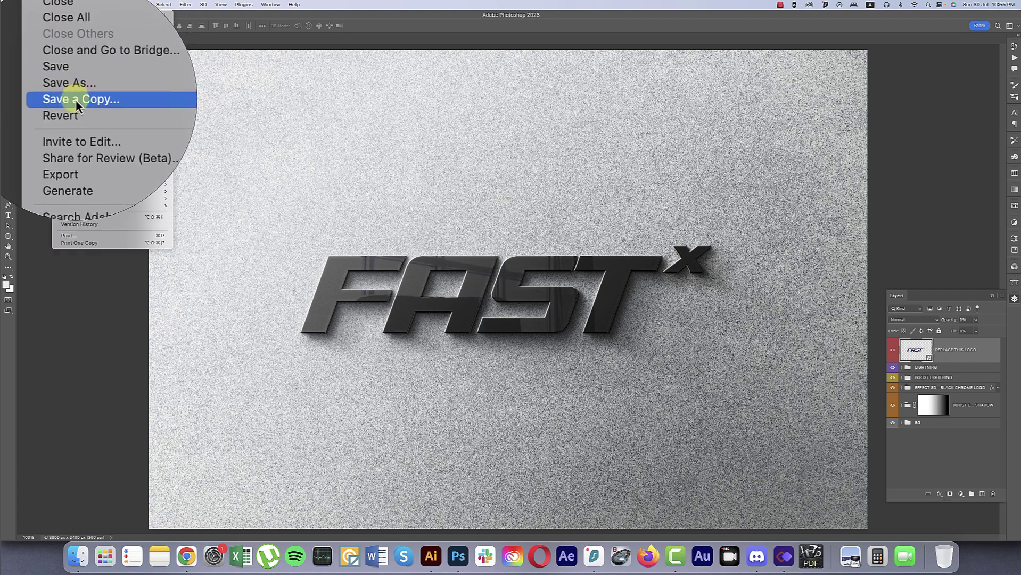
pyautogui.click(69, 109)
pyautogui.click(553, 303)
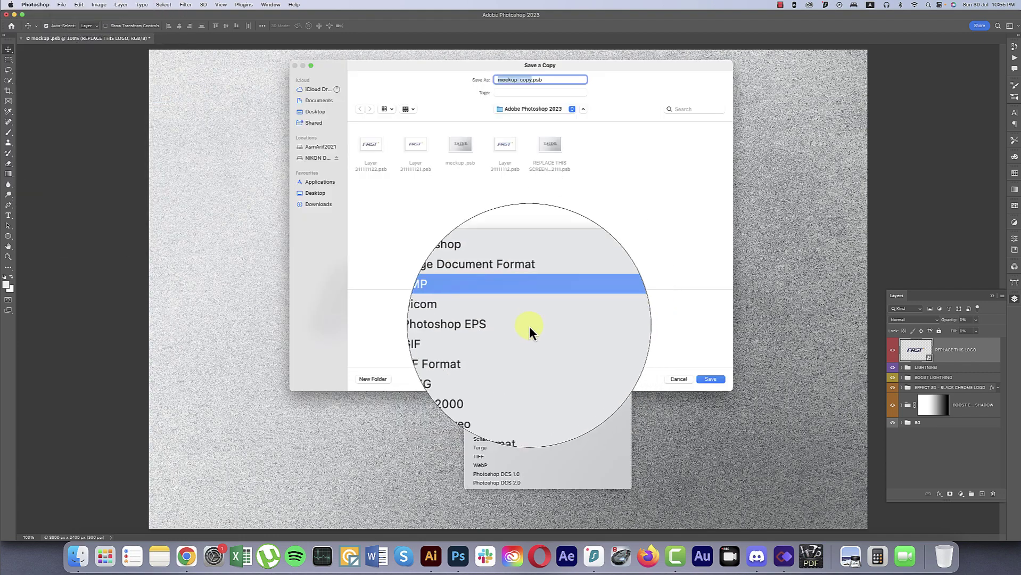
pyautogui.click(491, 354)
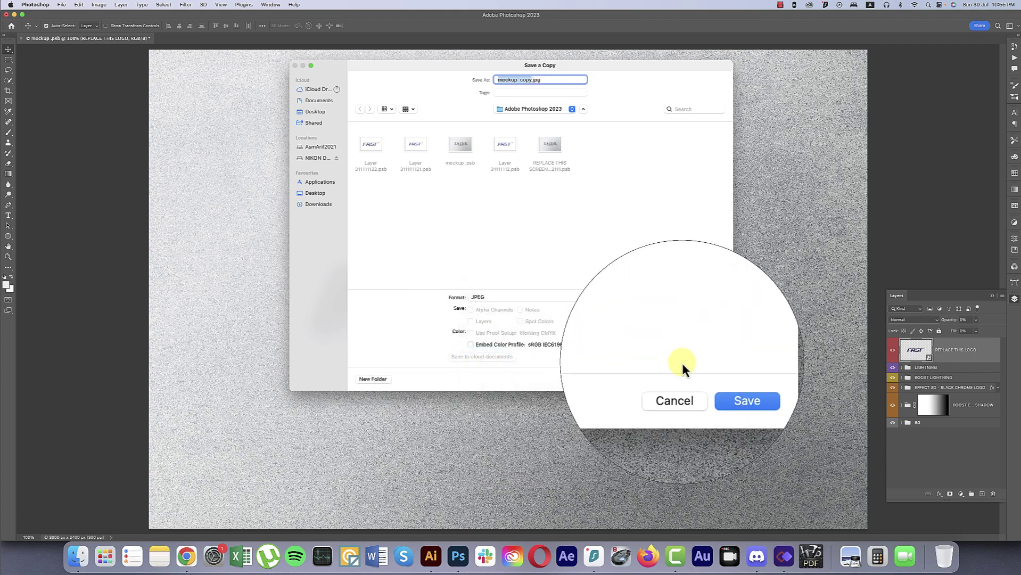
pyautogui.click(705, 379)
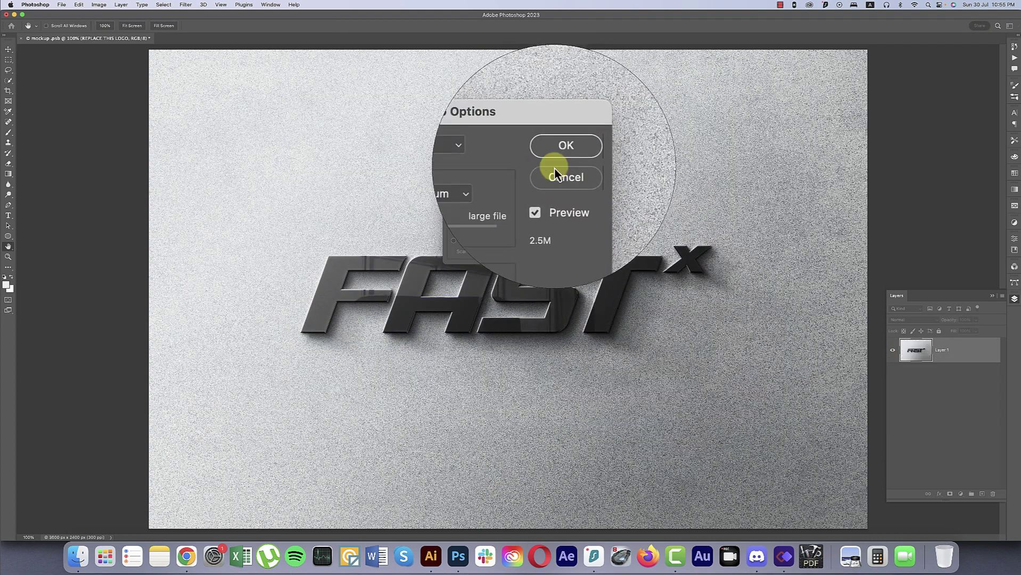
pyautogui.moveTo(499, 197); pyautogui.dragTo(521, 199)
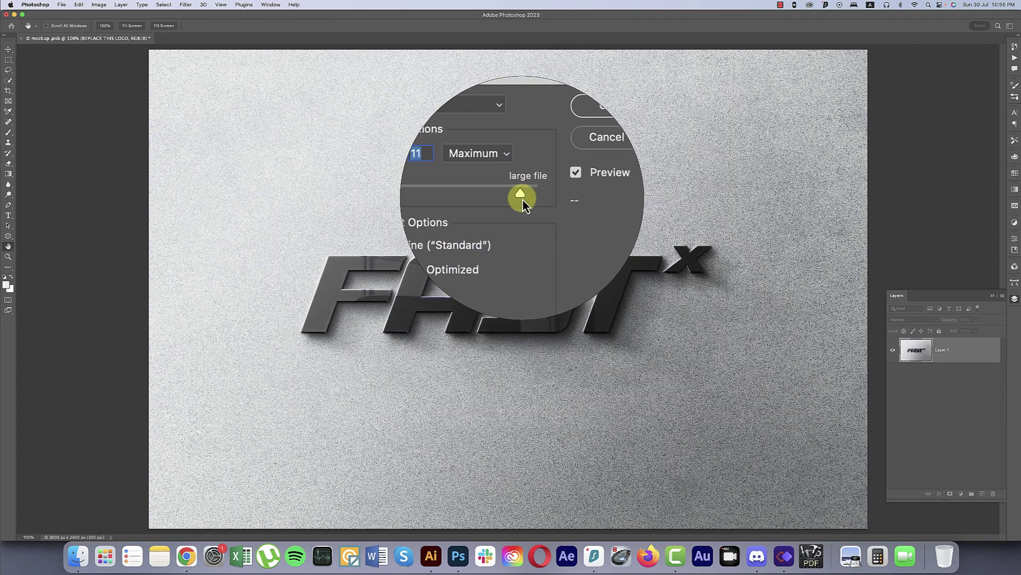
pyautogui.click(494, 195)
pyautogui.press('Down')
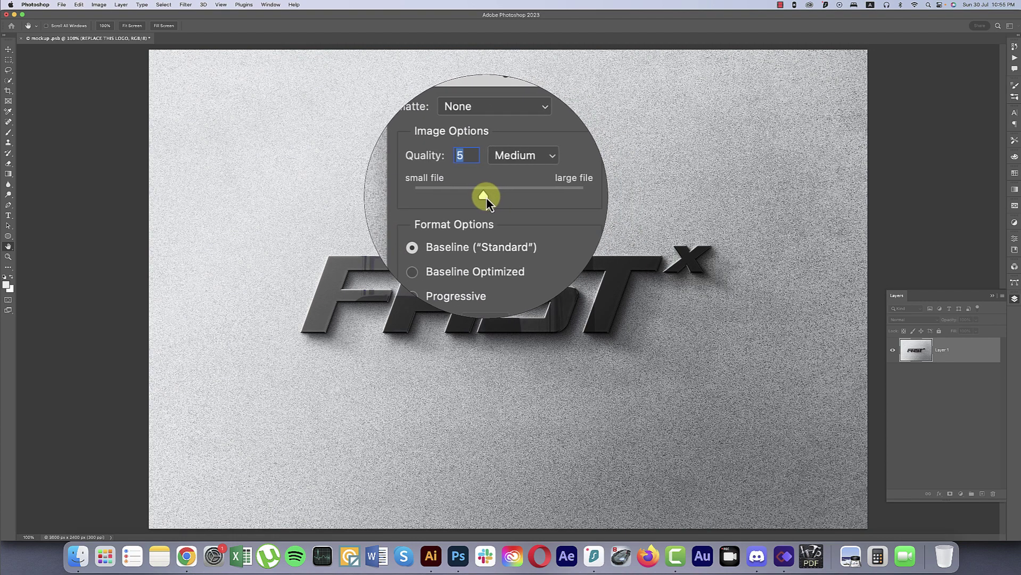